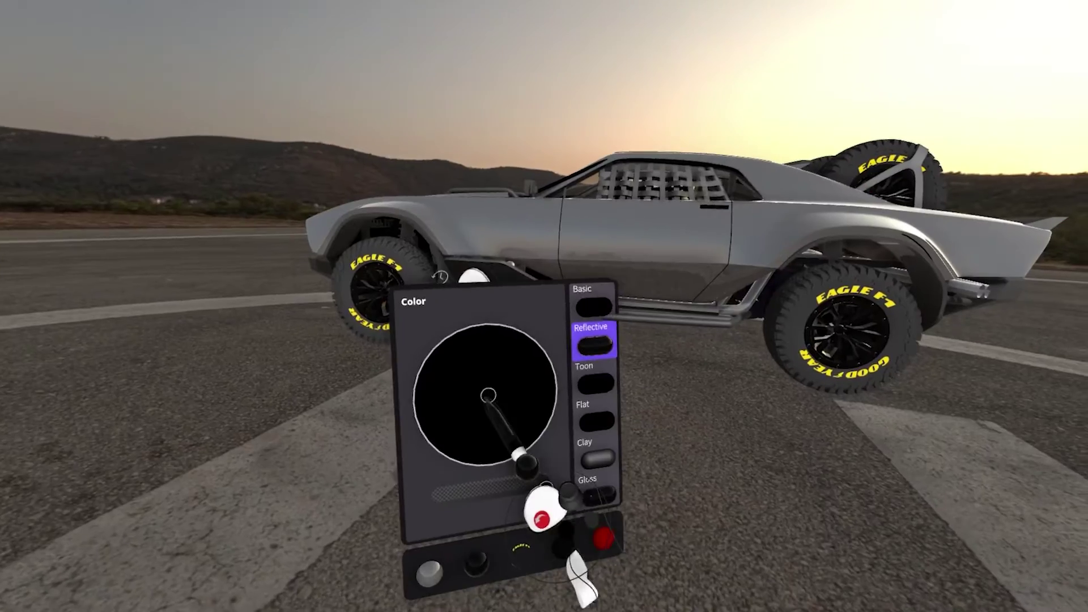
- Apply the Gloss material swatch to the silver off-road car
{"action": "left_click", "coordinate": [557, 464]}
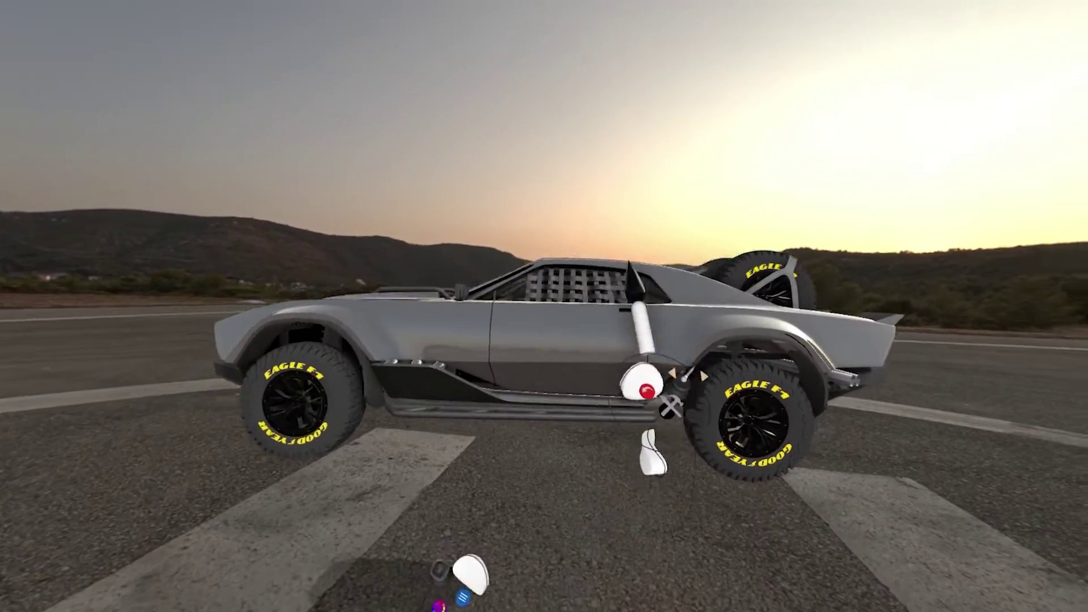